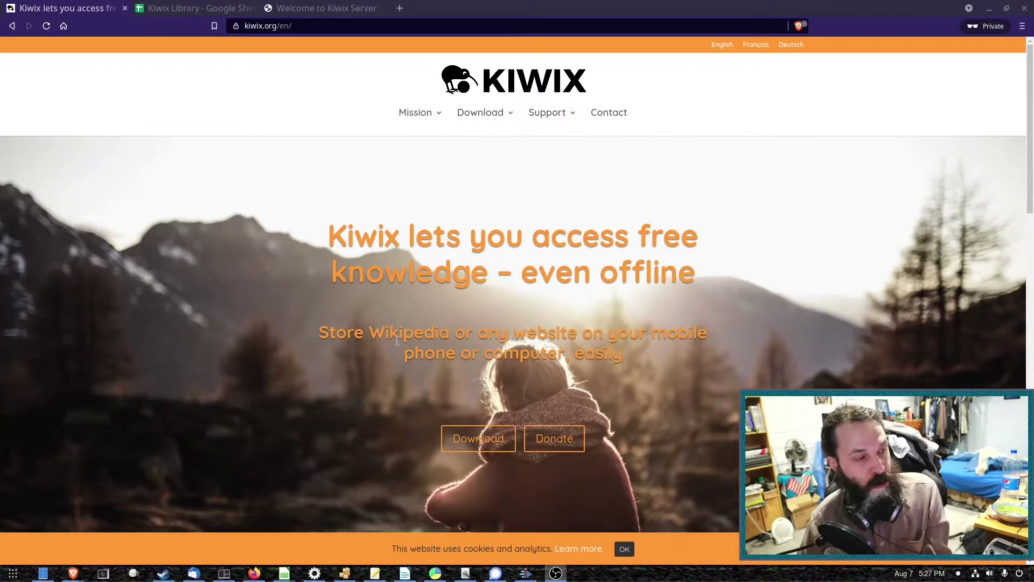
# Look through the Kiwix homepage, covering the Raspberry Hotspot section, the offline access stories and the Mission topics.
pyautogui.scroll(-6, 446, 331)
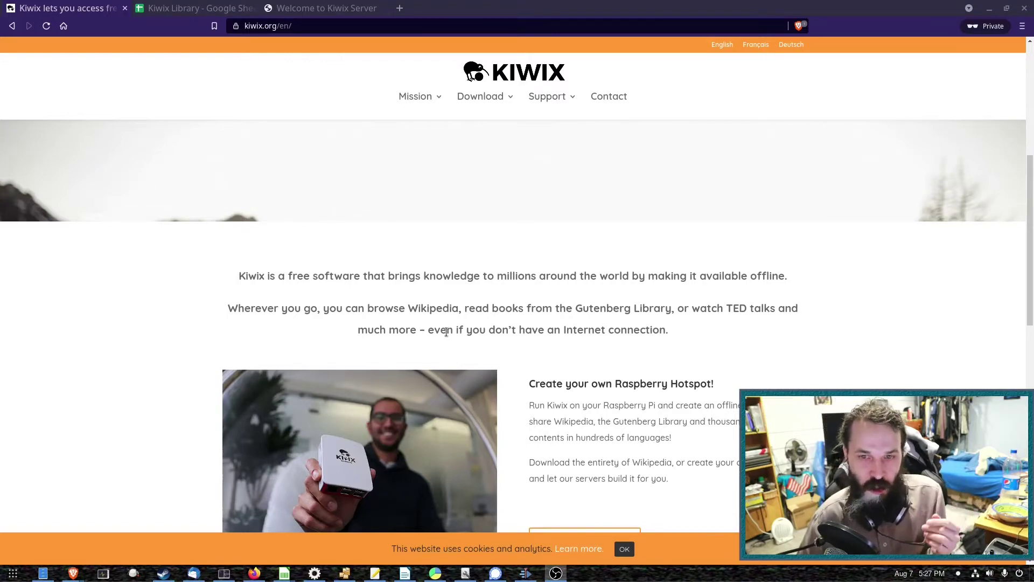
pyautogui.scroll(-2, 446, 331)
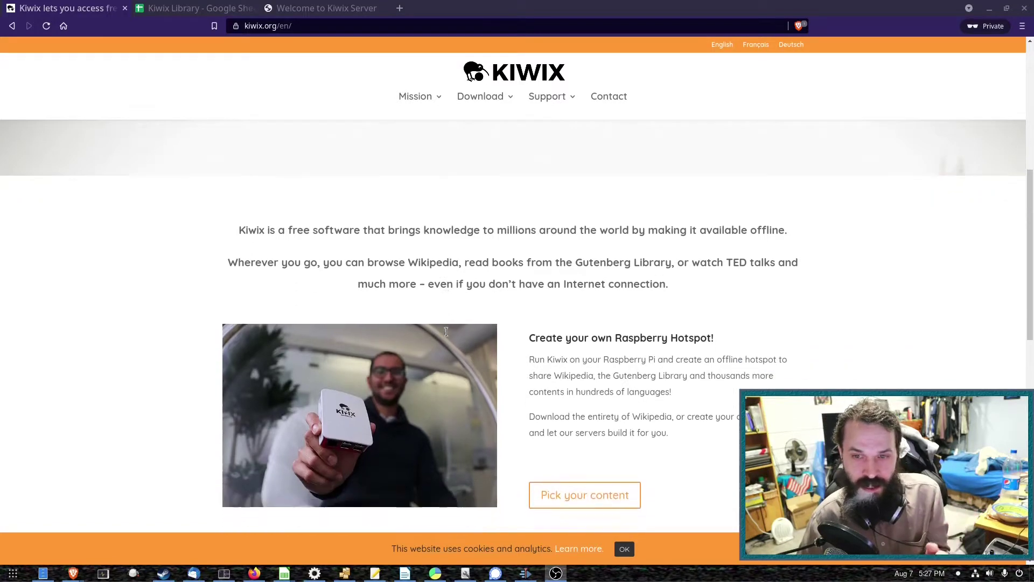
pyautogui.scroll(-5, 446, 331)
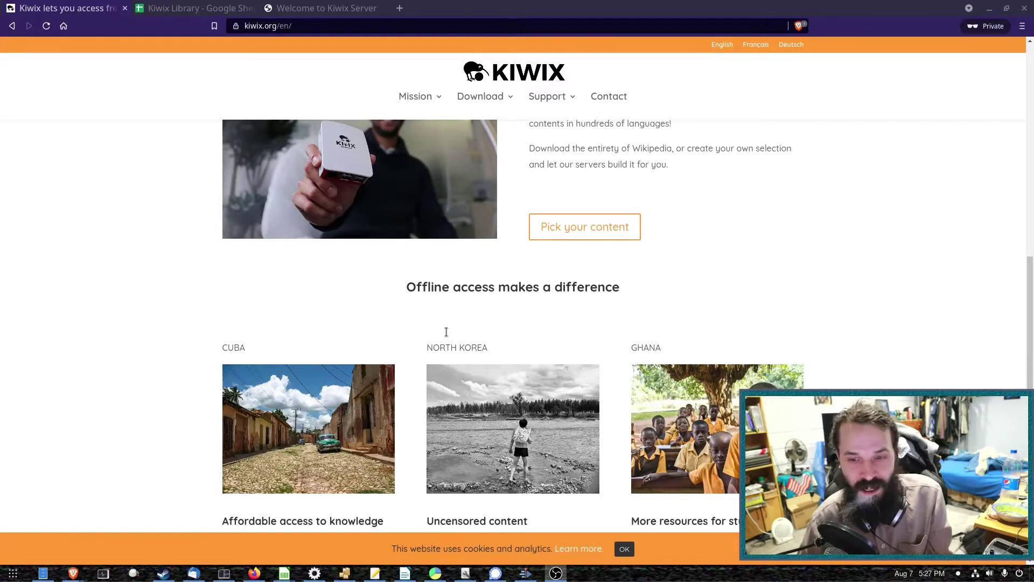
pyautogui.scroll(-1, 446, 331)
pyautogui.scroll(-4, 446, 332)
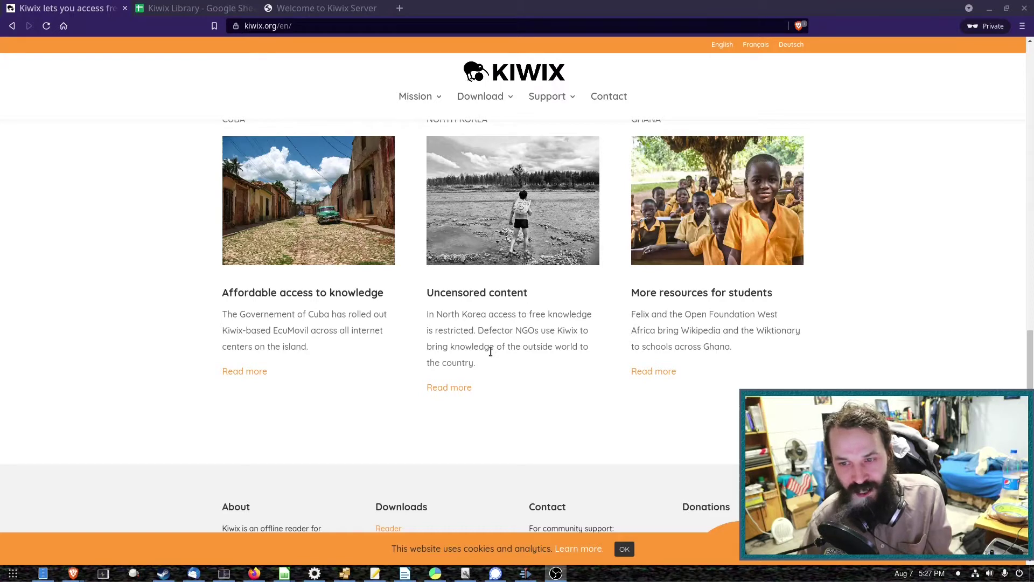
pyautogui.scroll(1, 490, 351)
pyautogui.scroll(2, 488, 355)
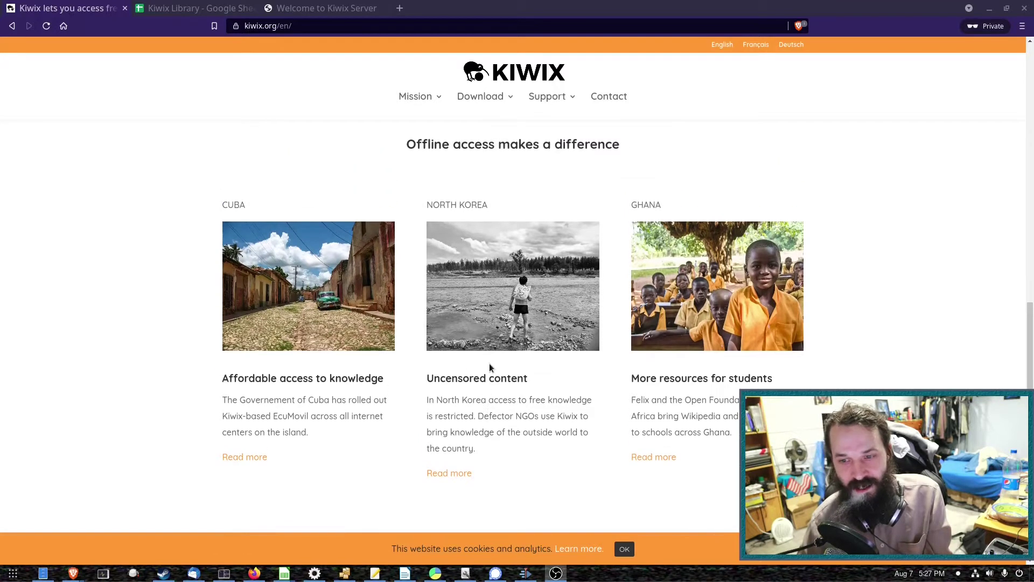
pyautogui.scroll(11, 487, 371)
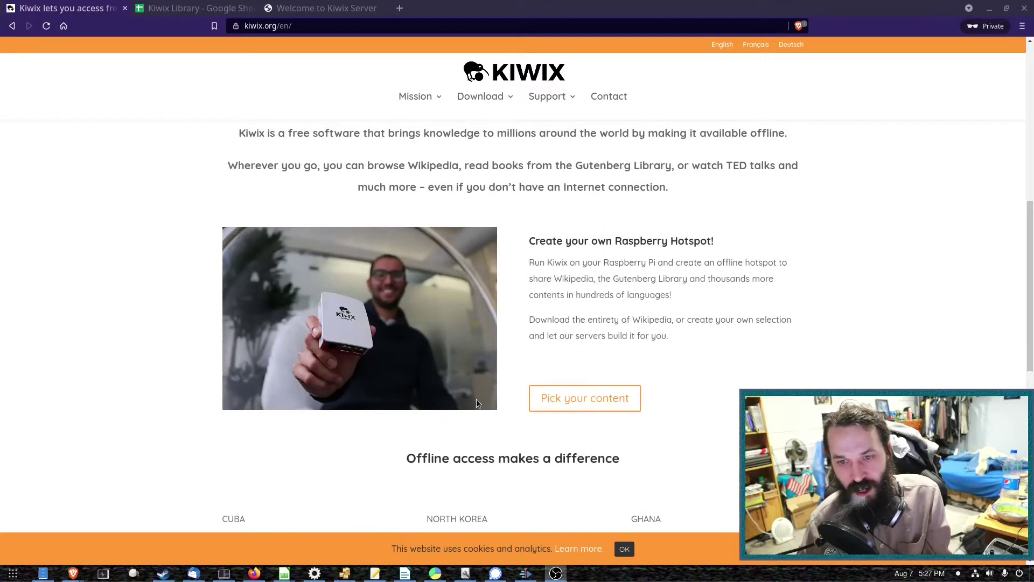
pyautogui.scroll(-8, 475, 398)
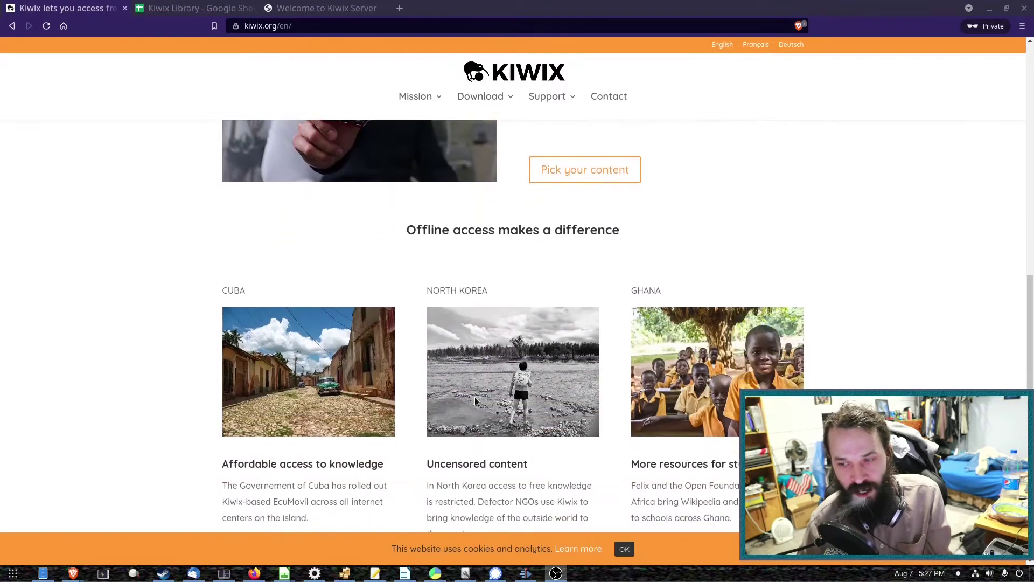
pyautogui.scroll(-4, 475, 399)
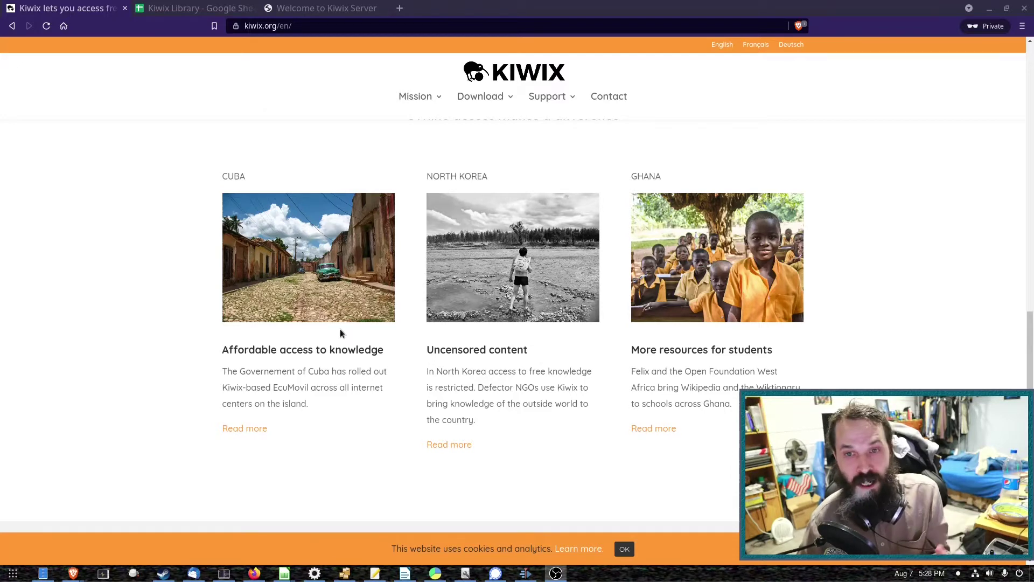
pyautogui.scroll(1, 421, 360)
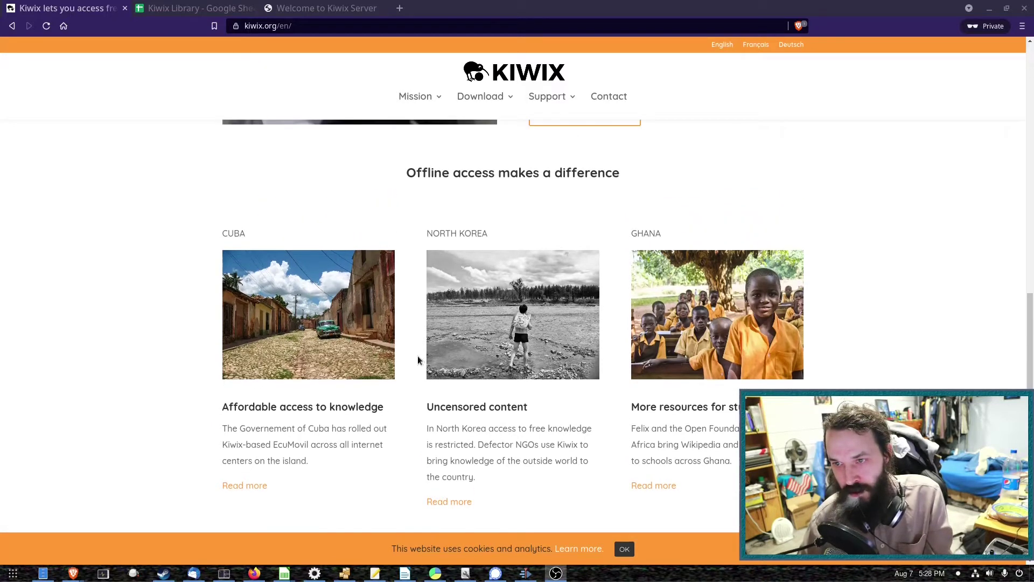
pyautogui.scroll(4, 409, 366)
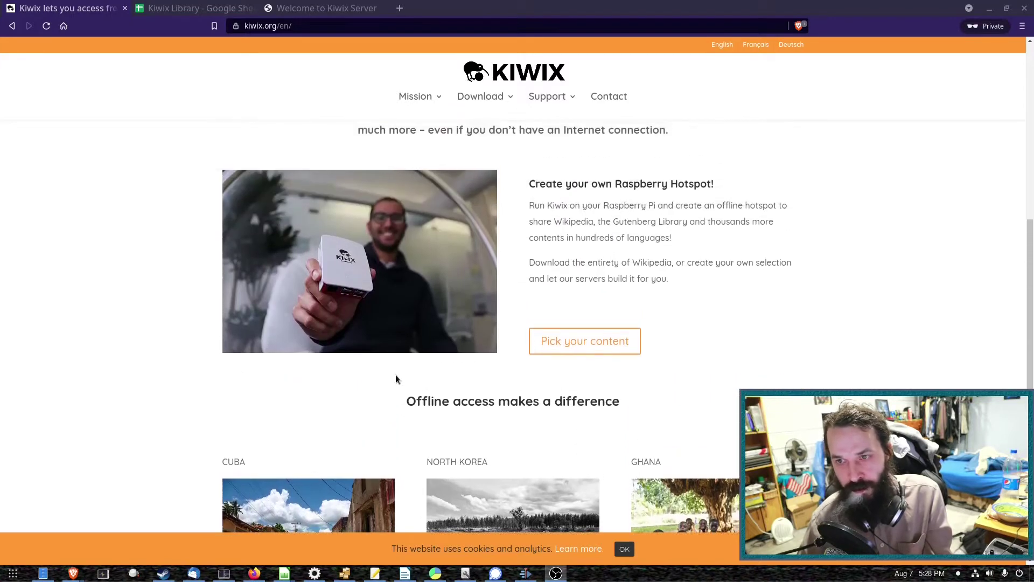
pyautogui.scroll(10, 395, 379)
pyautogui.moveTo(432, 124)
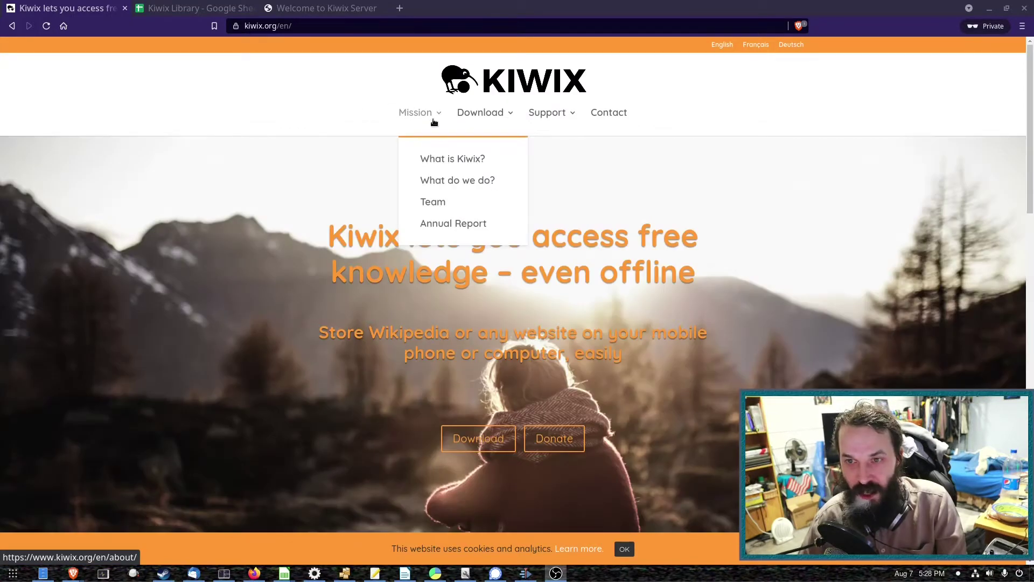
# Switch to the Tilix terminal and examine the sizes of the Wikipedia and Arch Linux ZIM files in the wikis folder listing.
pyautogui.click(224, 573)
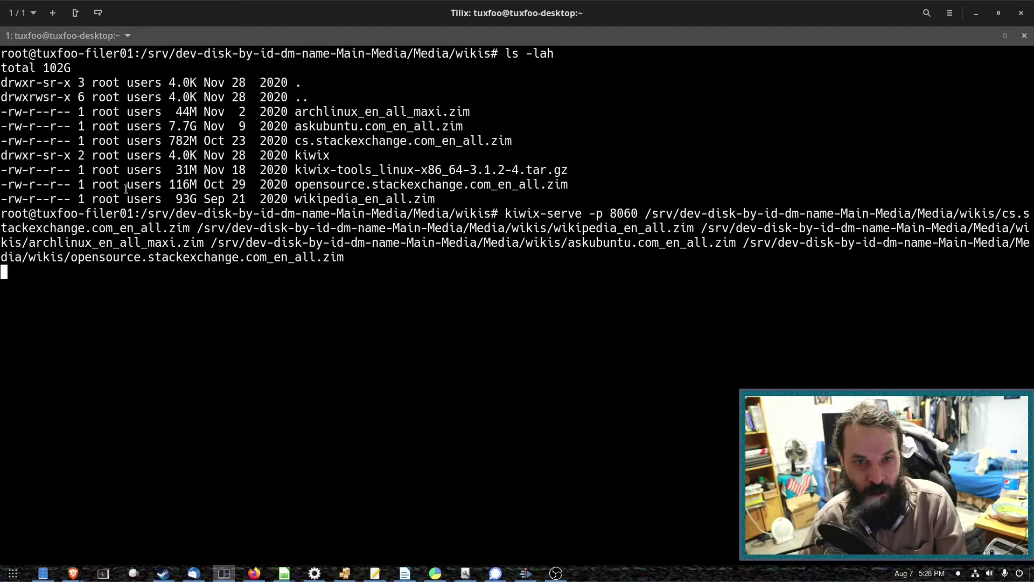
pyautogui.moveTo(128, 197); pyautogui.dragTo(434, 198)
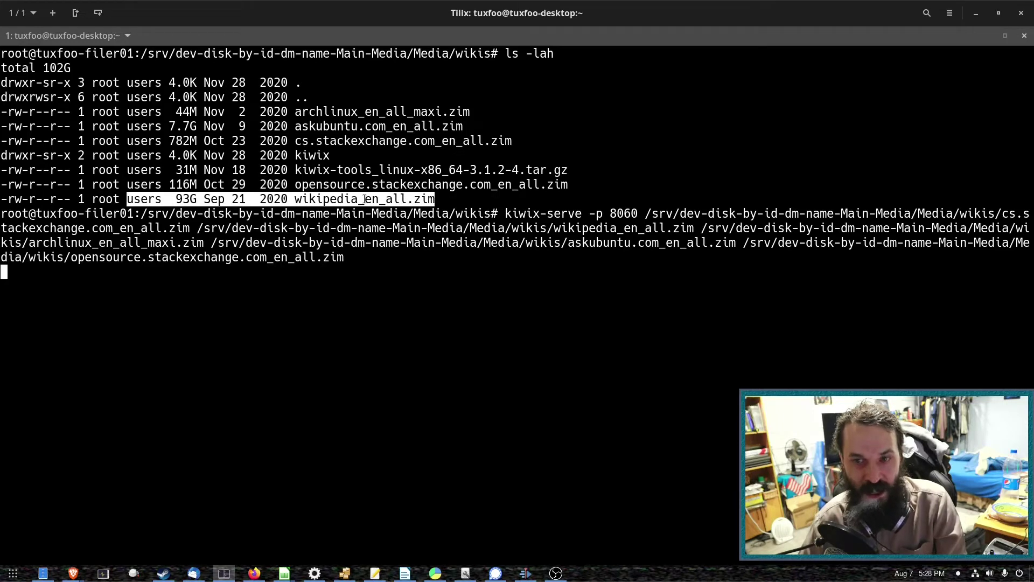
pyautogui.click(445, 186)
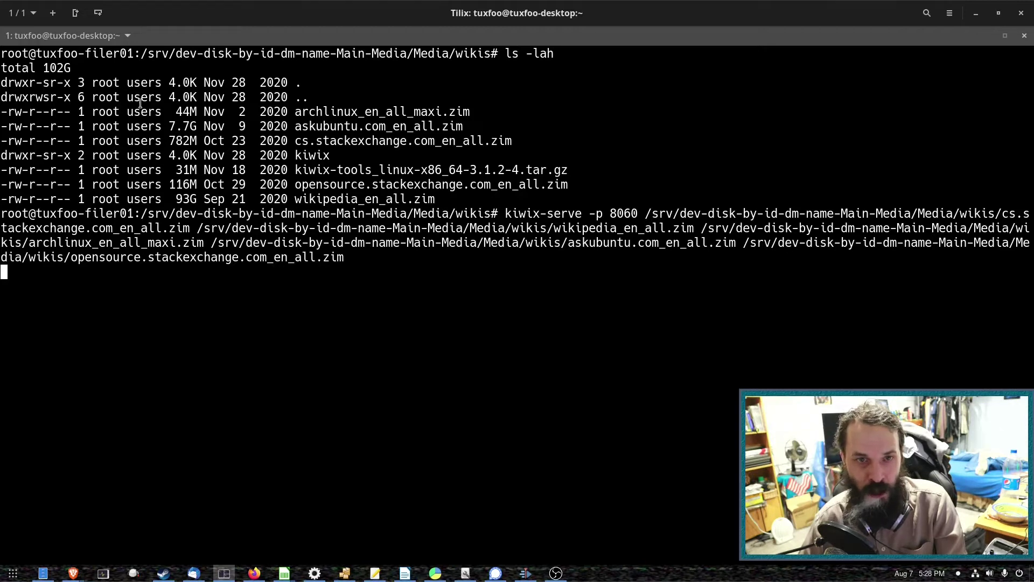
pyautogui.moveTo(177, 109); pyautogui.dragTo(276, 111)
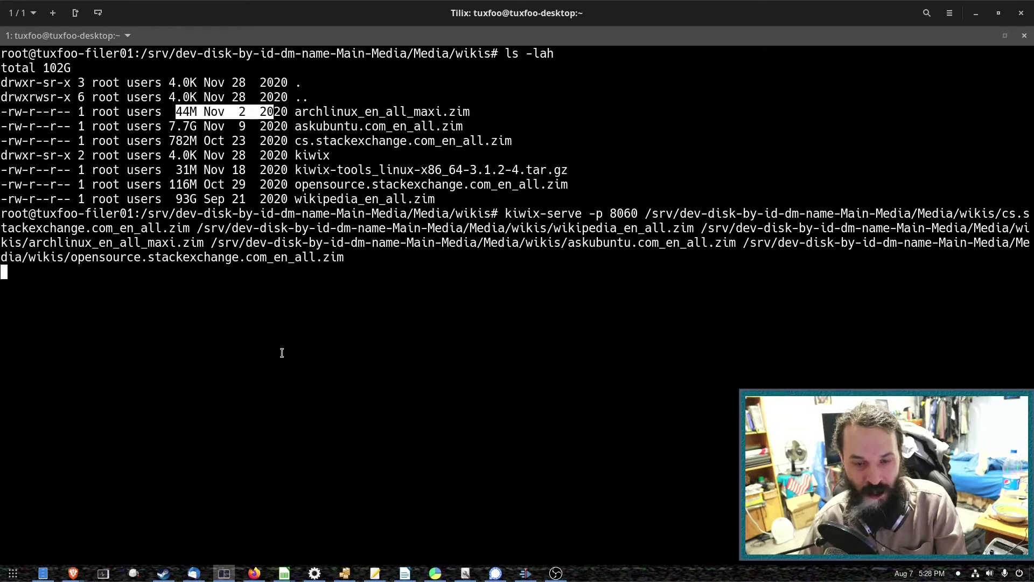
pyautogui.click(335, 327)
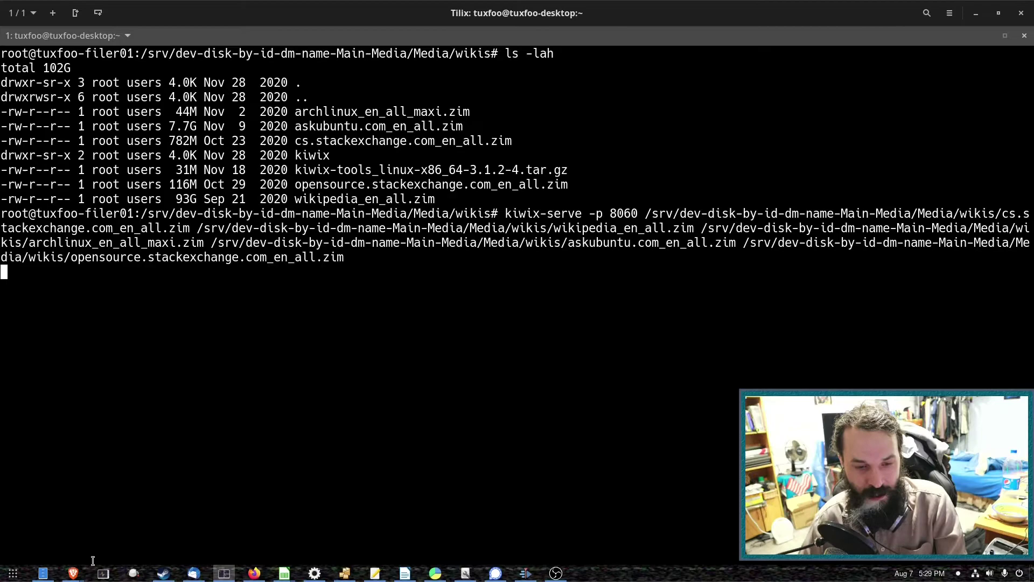
# Switch back to the Brave browser and browse the Kiwix Library spreadsheet's list of downloadable ZIM files.
pyautogui.click(72, 572)
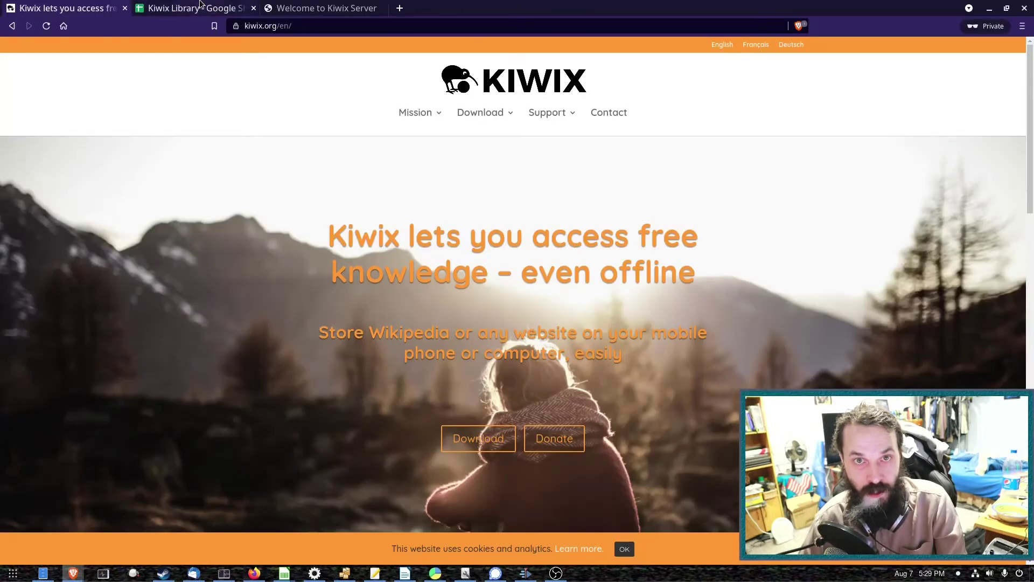
pyautogui.click(200, 7)
pyautogui.scroll(-5, 122, 220)
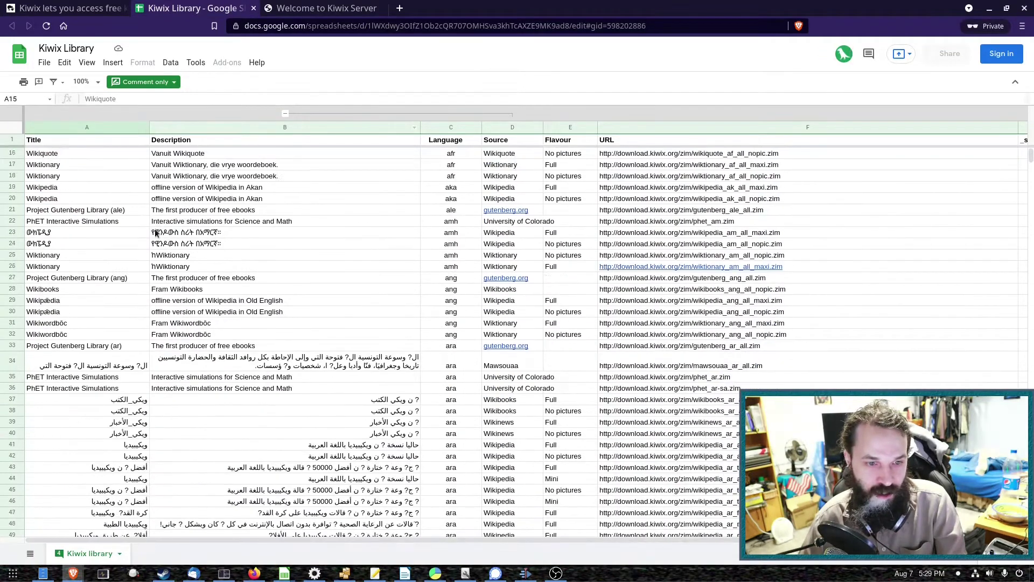
pyautogui.scroll(-18, 156, 233)
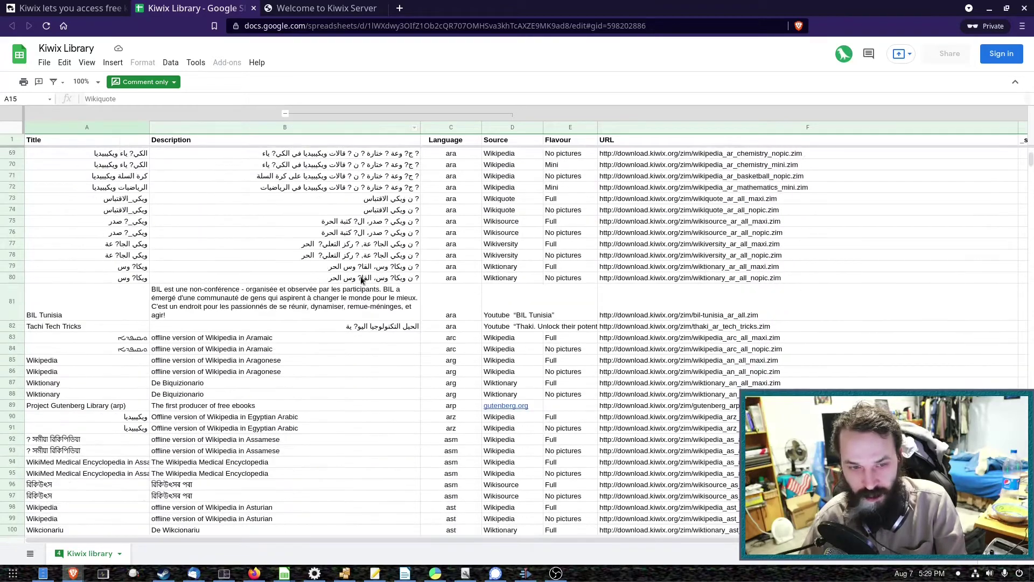
pyautogui.scroll(-16, 334, 293)
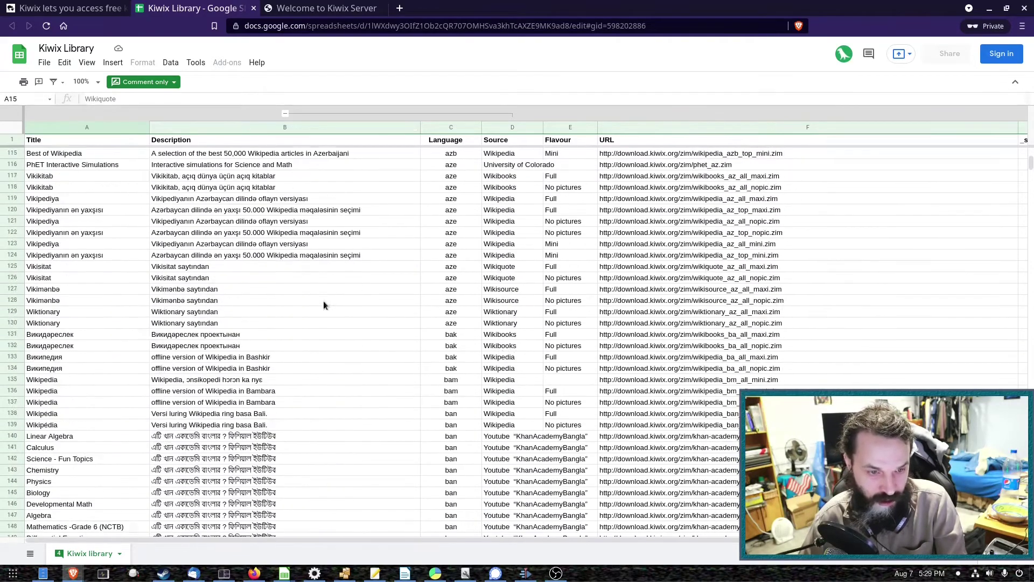
pyautogui.scroll(-16, 323, 305)
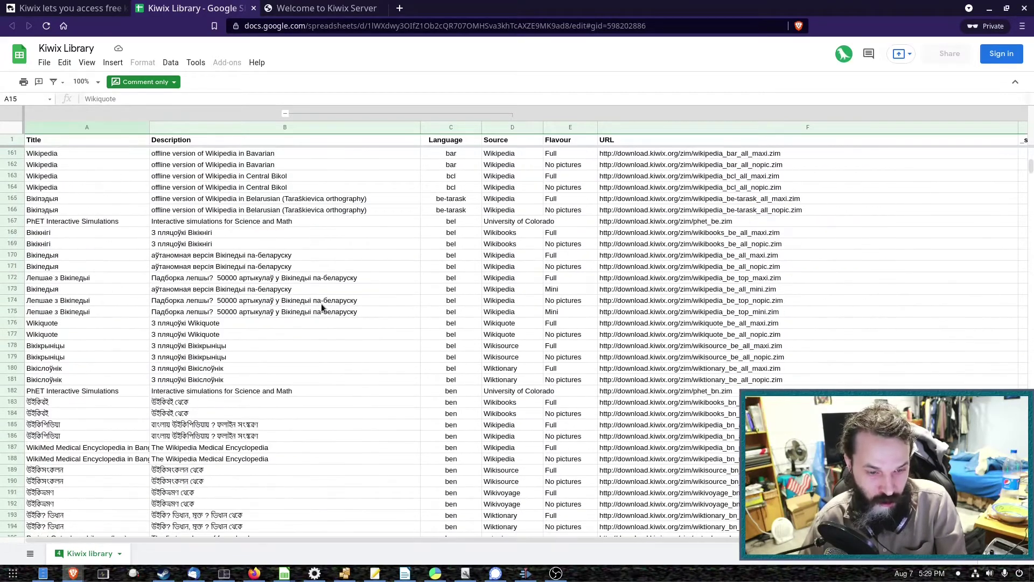
pyautogui.scroll(-12, 321, 307)
# Open the Wikipedia collection on the local Kiwix server and search it for "gnu".
pyautogui.click(309, 7)
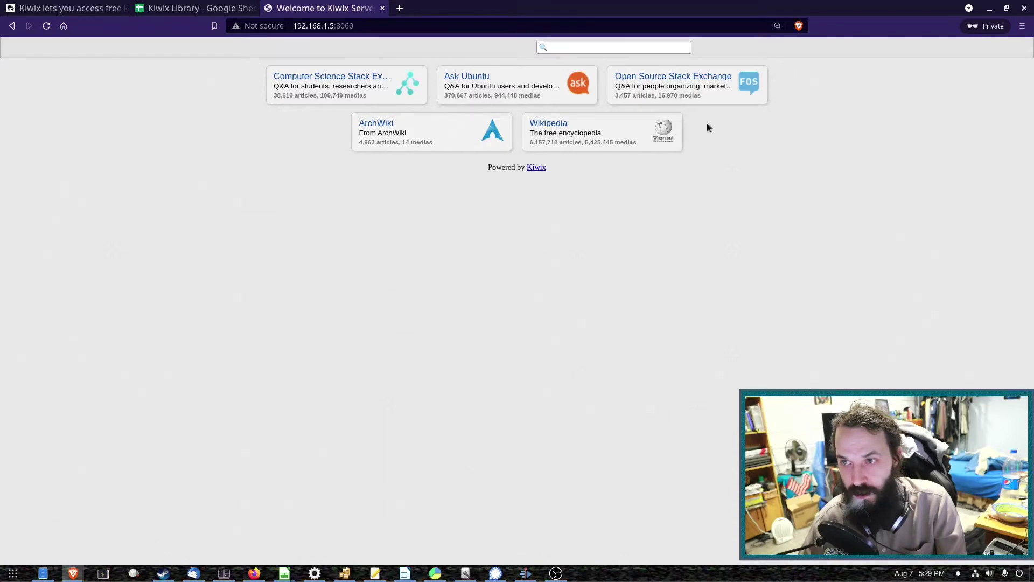
pyautogui.click(603, 135)
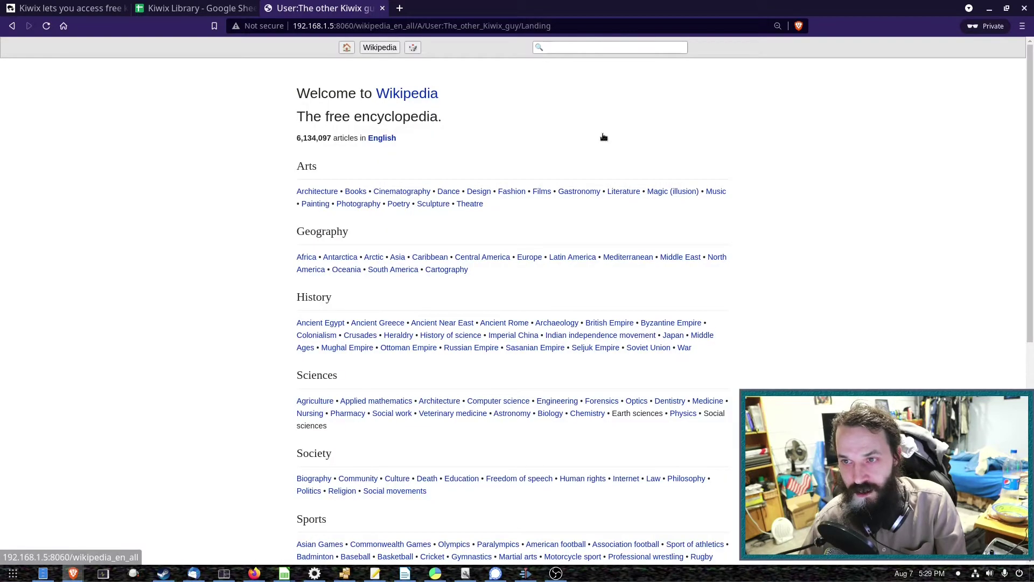
pyautogui.click(573, 51)
pyautogui.write('gn')
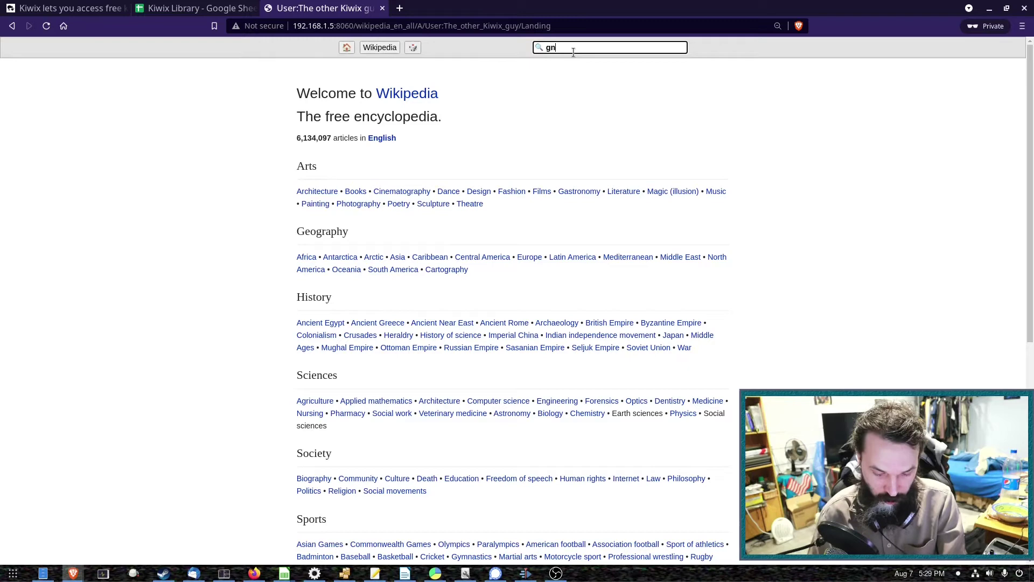
pyautogui.write('u')
pyautogui.press('Return')
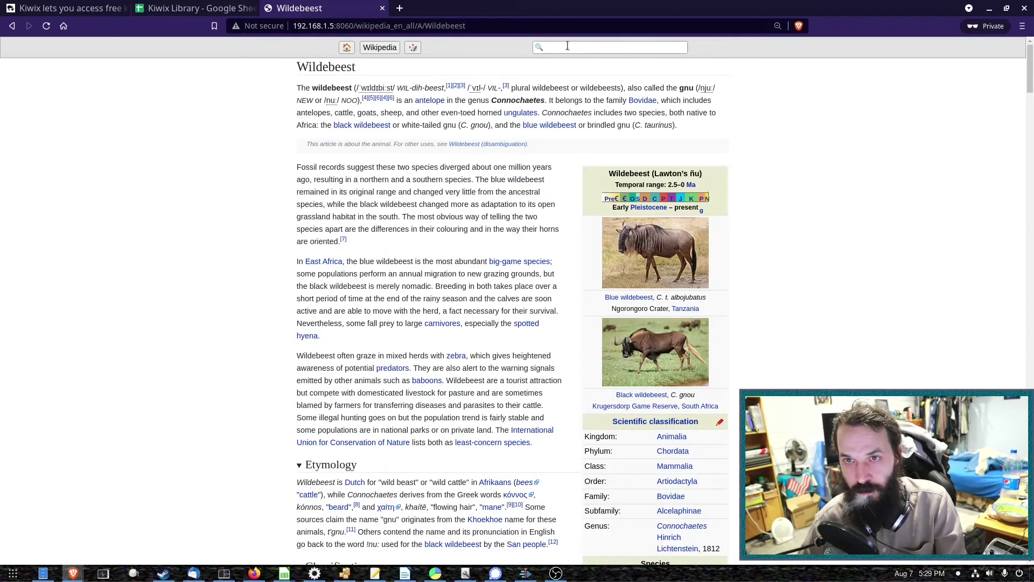
# Search the offline Wikipedia for "GNU" in capitals and skim the article on the free software project.
pyautogui.click(567, 46)
pyautogui.write('GNU')
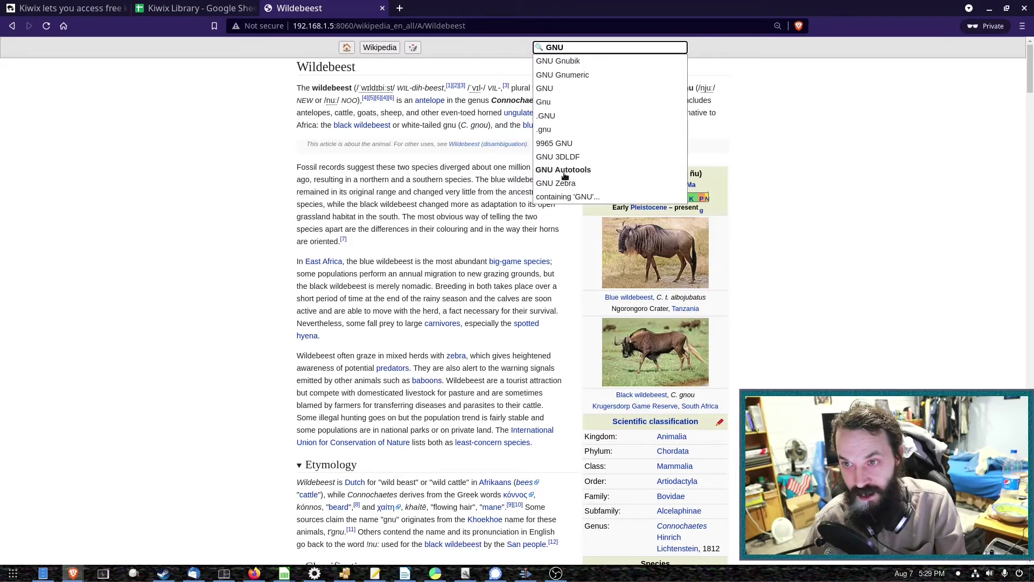
pyautogui.press('Escape')
pyautogui.press('Return')
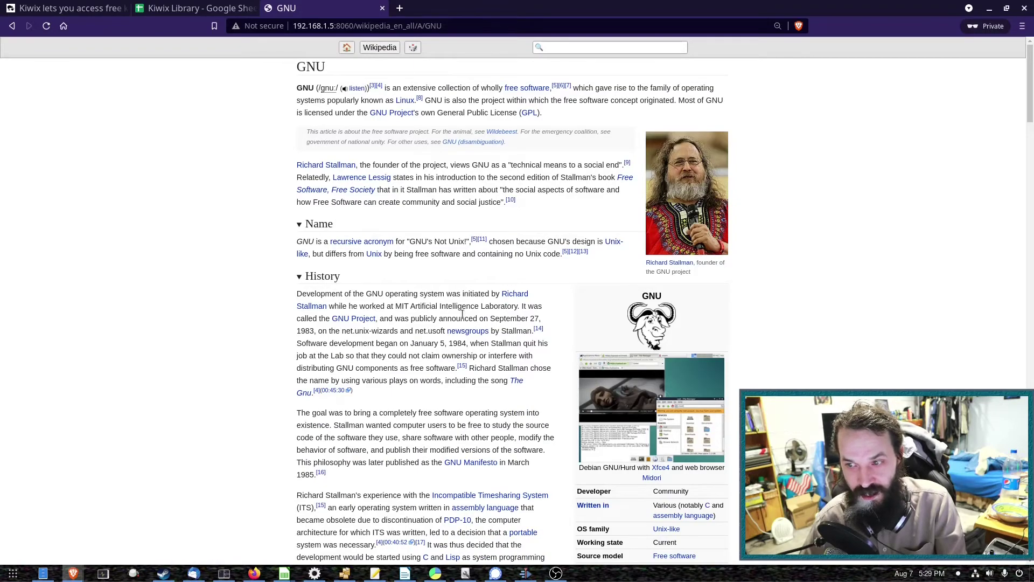
pyautogui.scroll(-10, 631, 353)
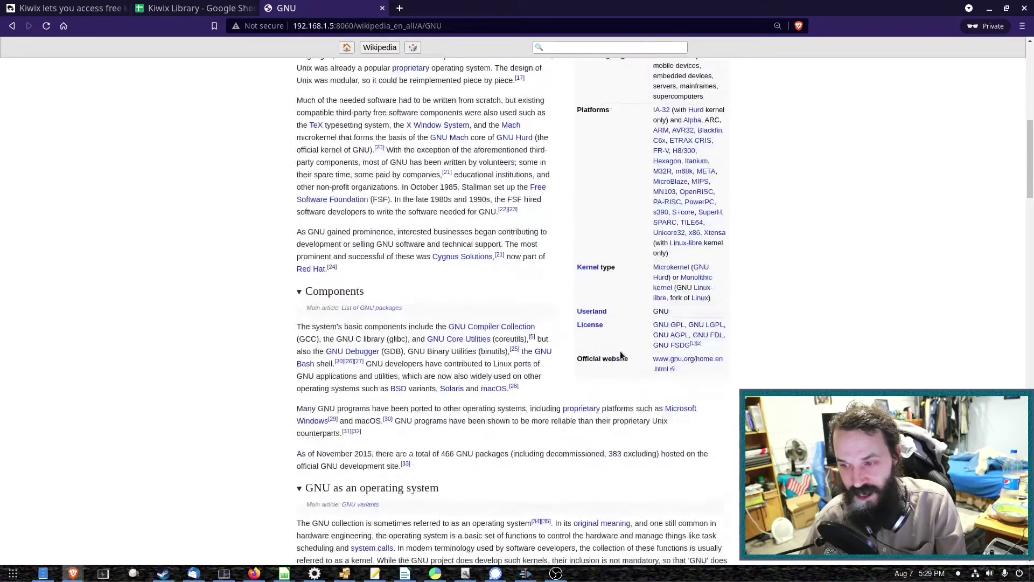
pyautogui.scroll(-15, 620, 355)
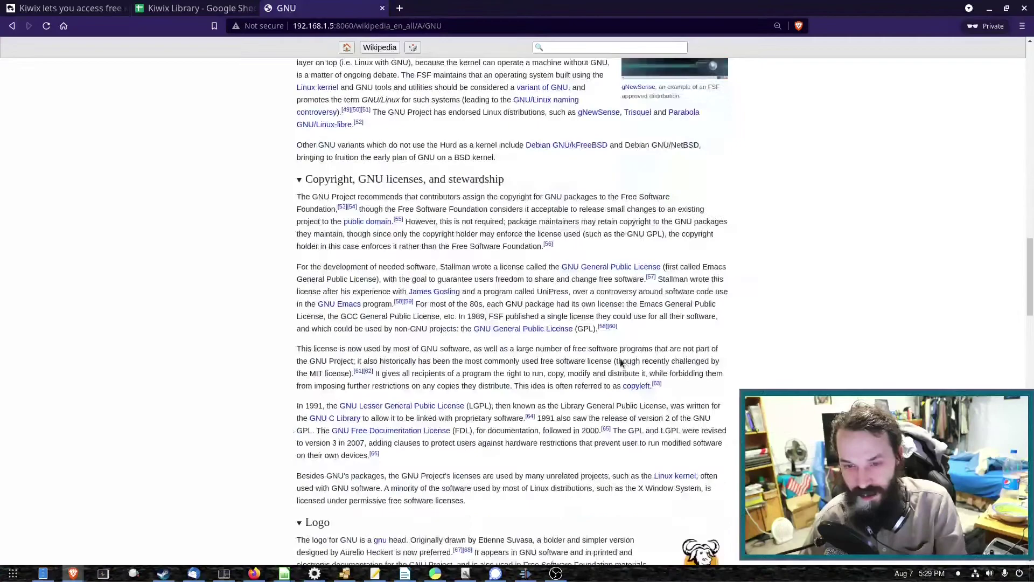
pyautogui.scroll(15, 485, 269)
# View the Ask Ubuntu and ArchWiki collections in turn from the Kiwix server's home page, and return to that page.
pyautogui.click(347, 48)
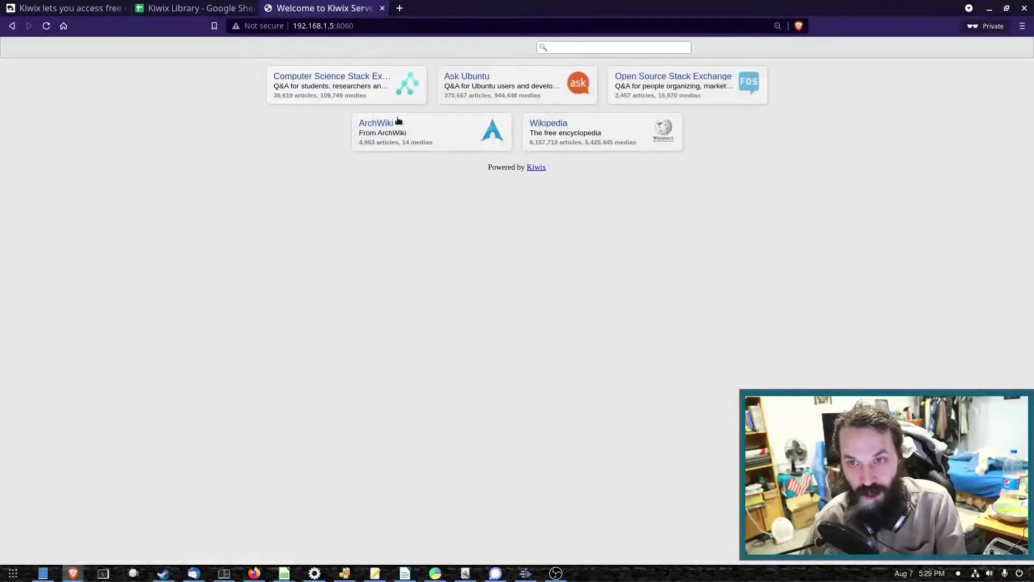
pyautogui.click(518, 87)
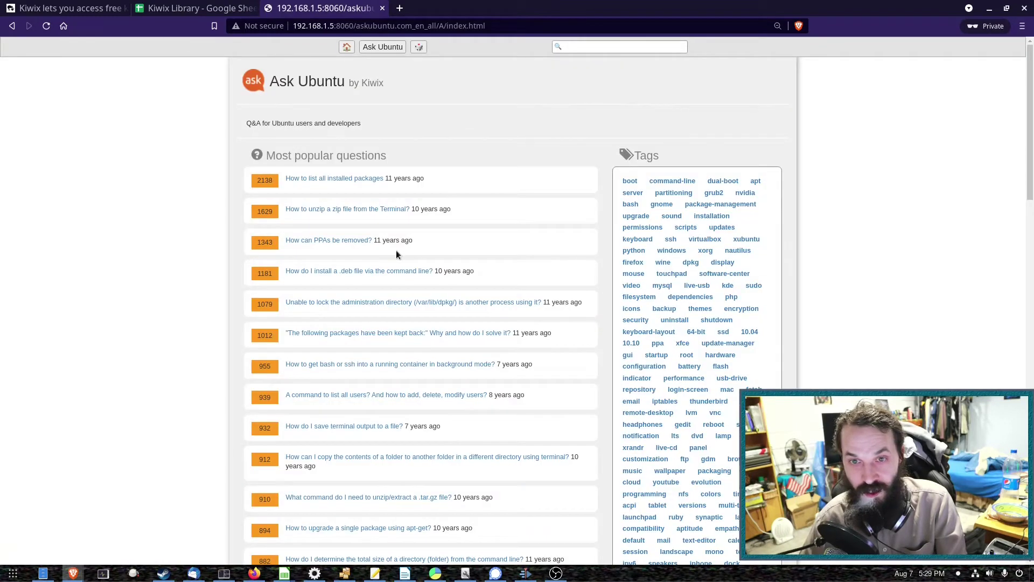
pyautogui.click(347, 47)
pyautogui.click(420, 131)
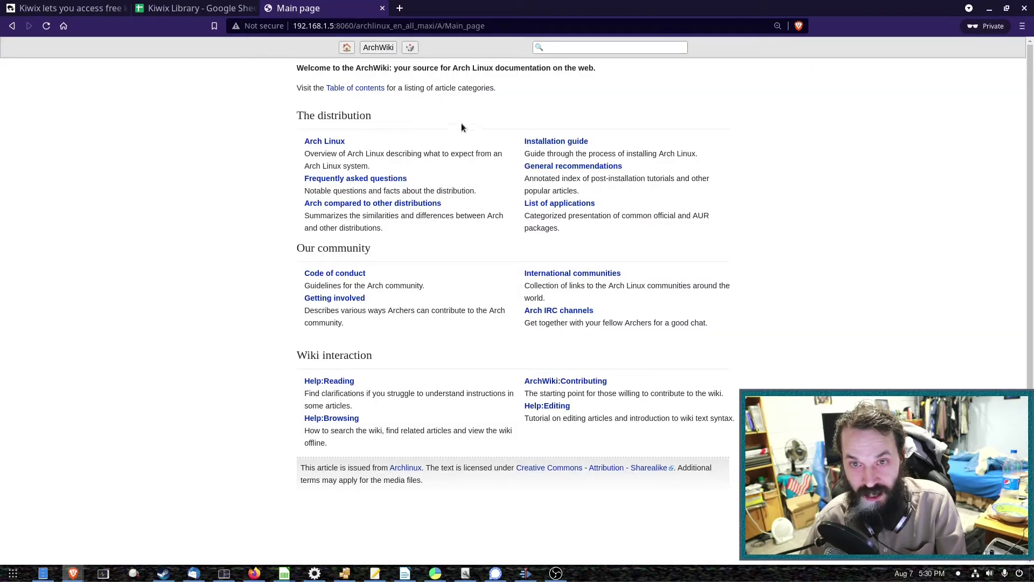
pyautogui.scroll(-2, 399, 201)
pyautogui.scroll(2, 436, 232)
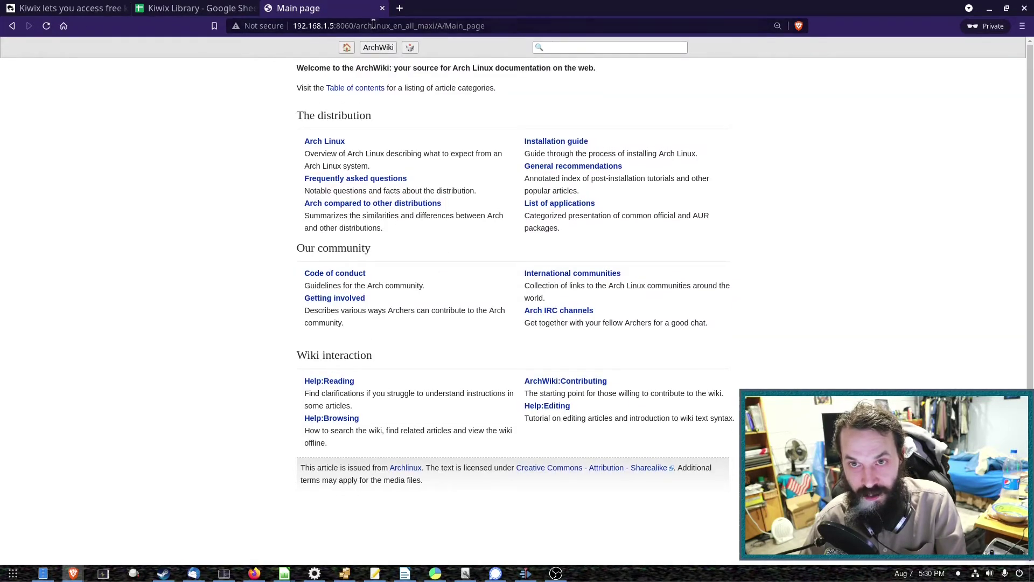
pyautogui.click(346, 47)
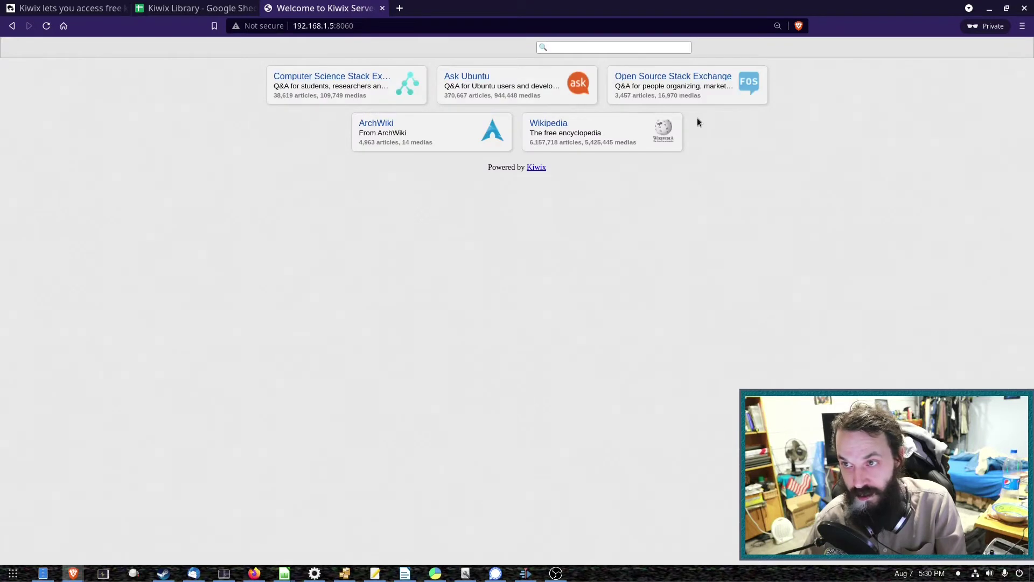